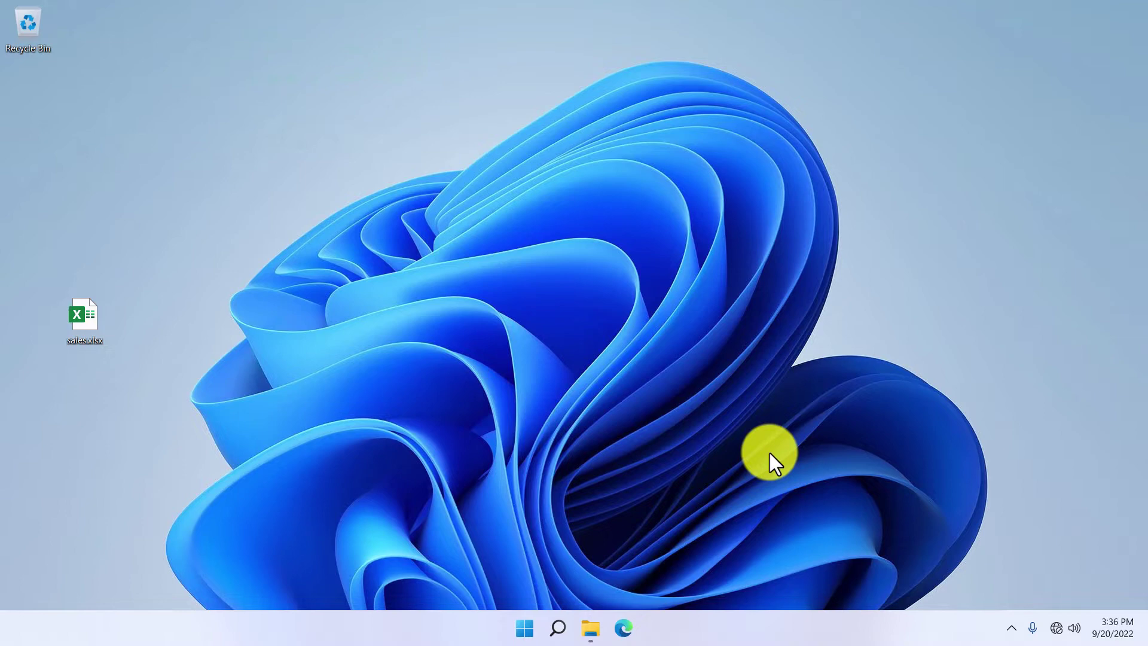
# - Launch Excel from the Start menu's All apps list
pyautogui.click(520, 631)
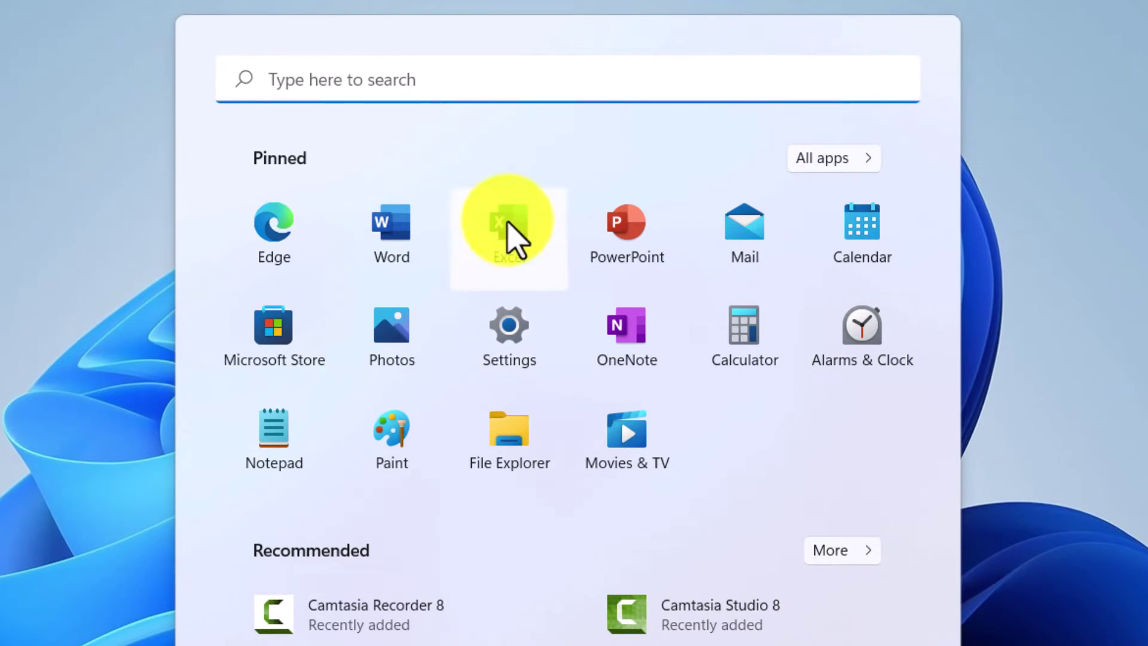
pyautogui.click(831, 159)
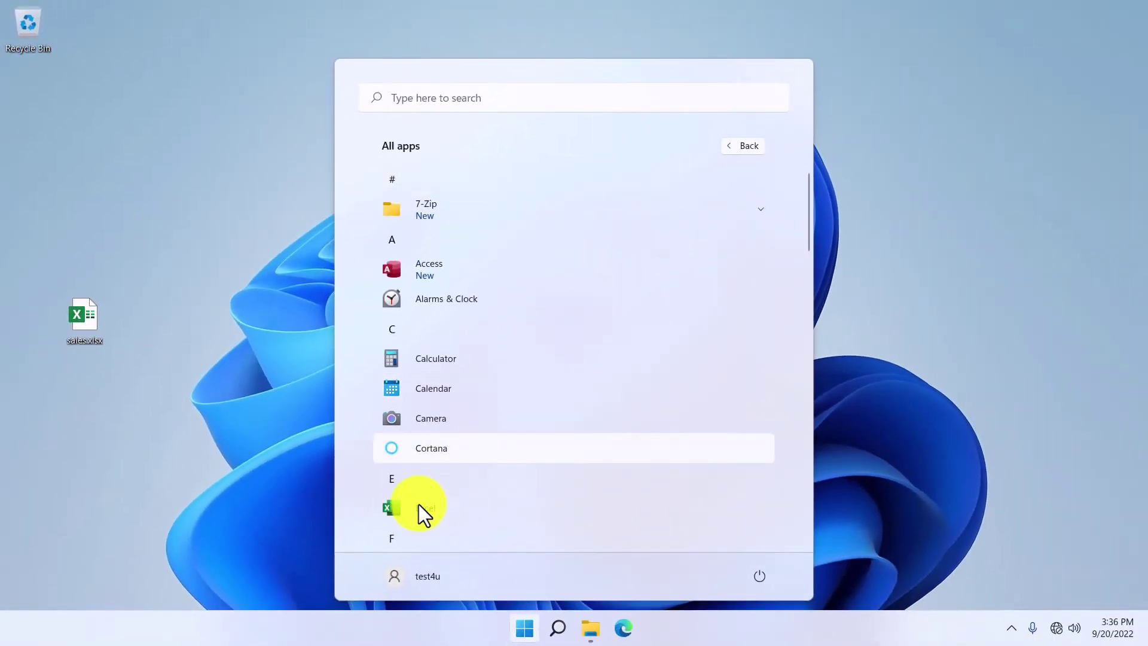
pyautogui.click(417, 506)
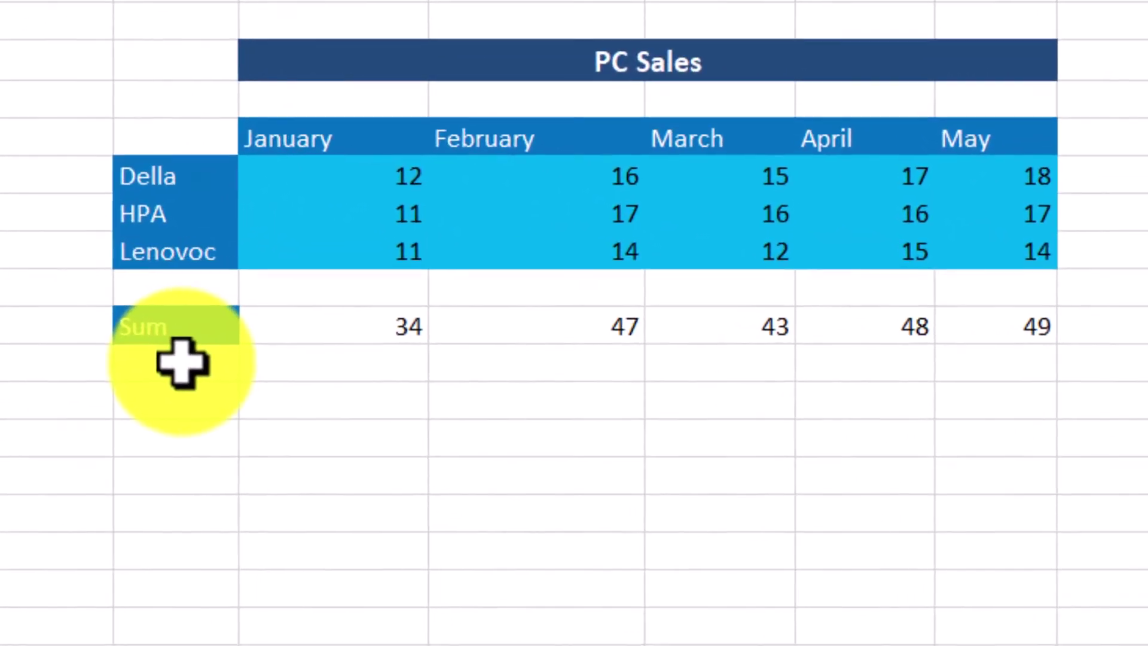
# - Select cell E12 to show the January Sum formula =SUM(E8:E10)
pyautogui.click(344, 322)
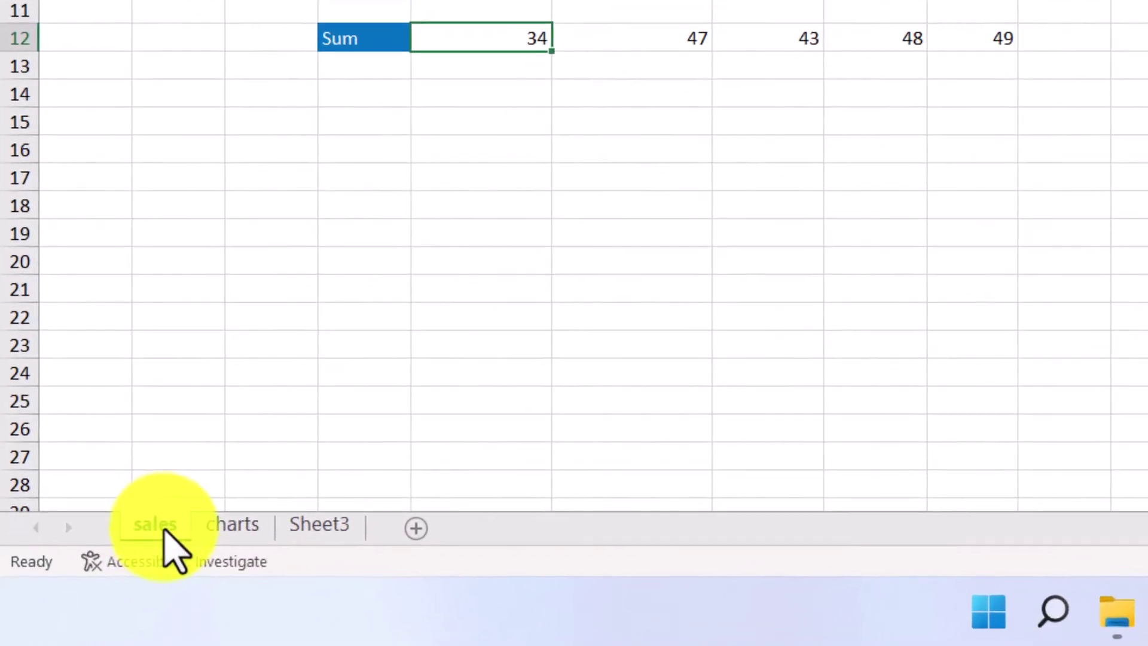
# - Look at the charts and Sheet3 sheets, then return to the sales sheet
pyautogui.click(146, 569)
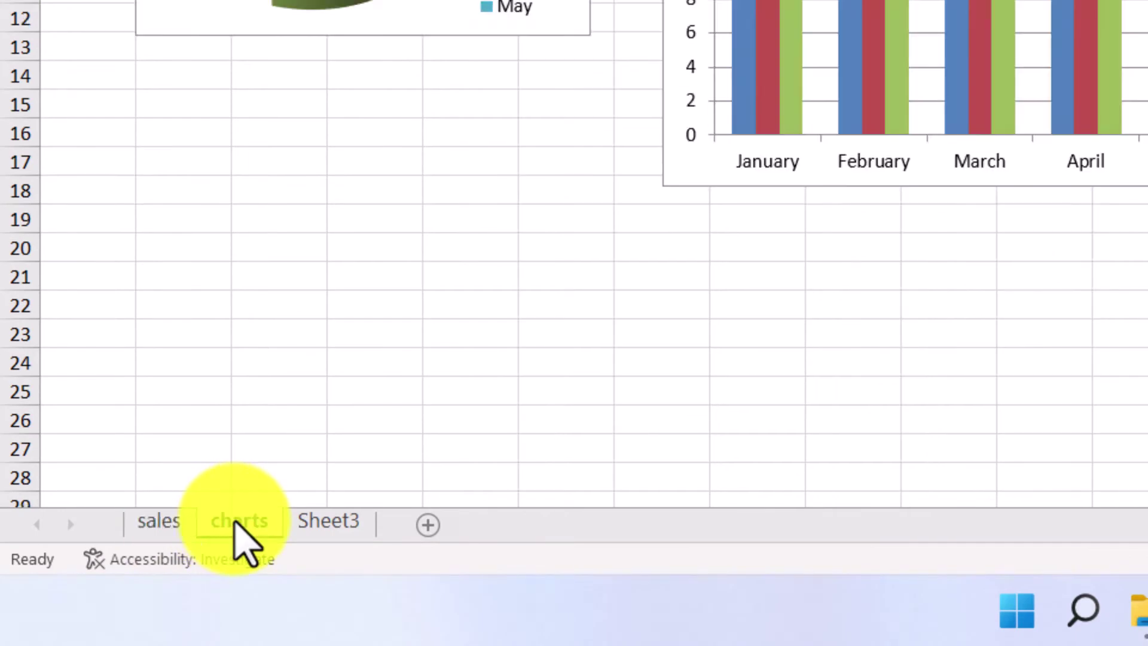
pyautogui.click(318, 524)
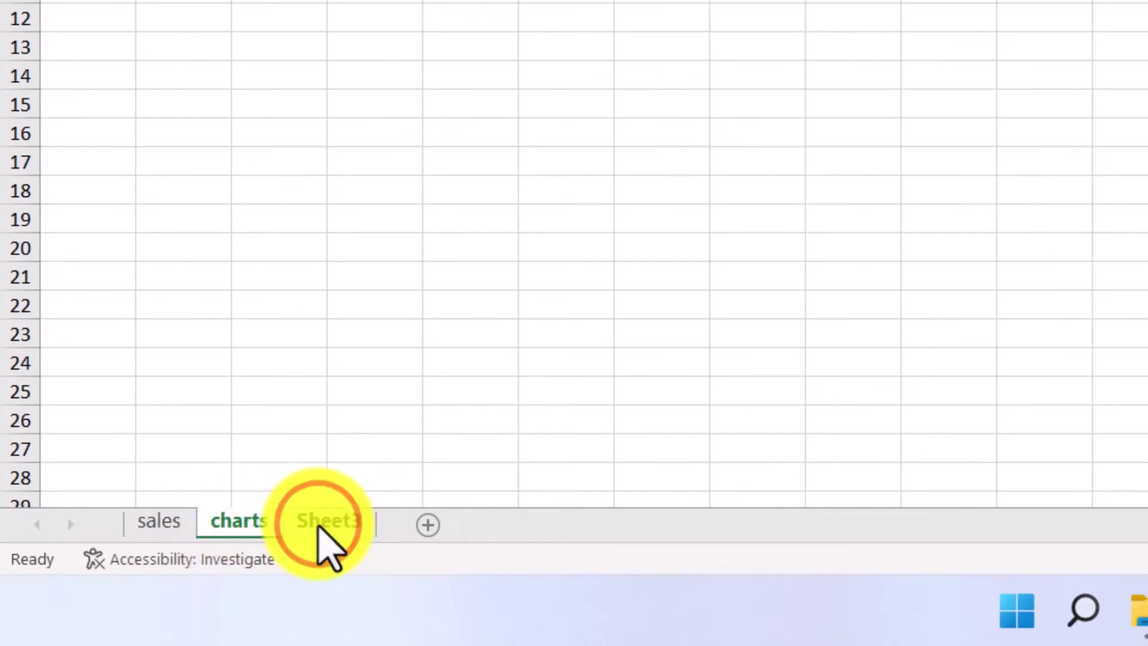
pyautogui.click(158, 522)
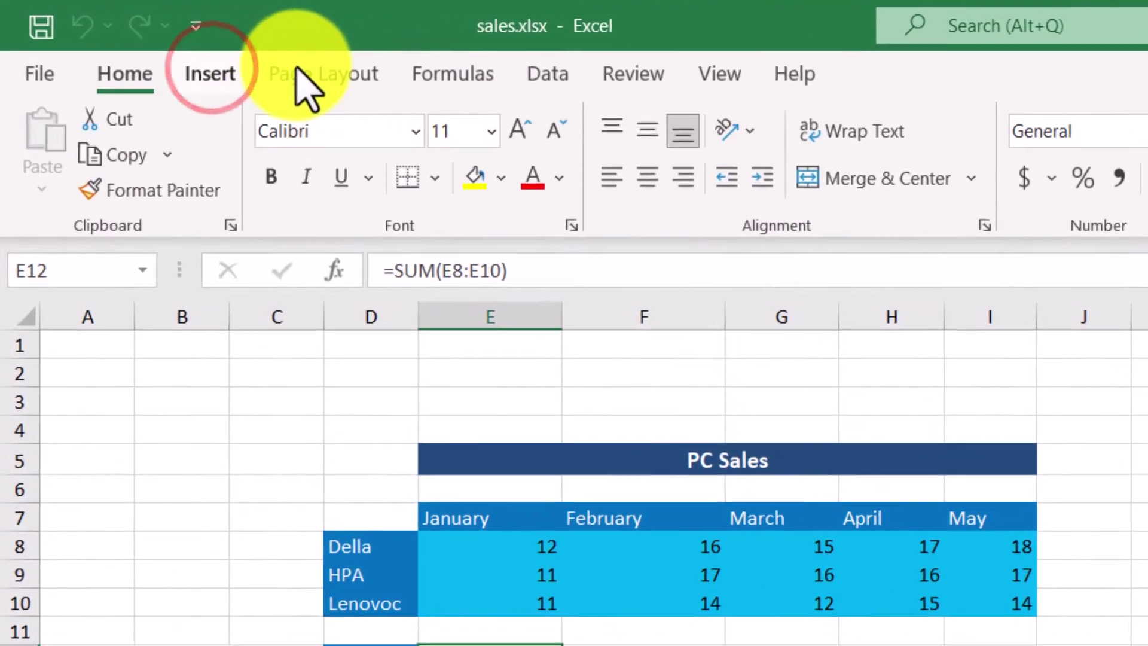
# - Browse the Page Layout and Home ribbon tabs, ending on the Insert tab
pyautogui.scroll(-1, 322, 71)
pyautogui.click(319, 69)
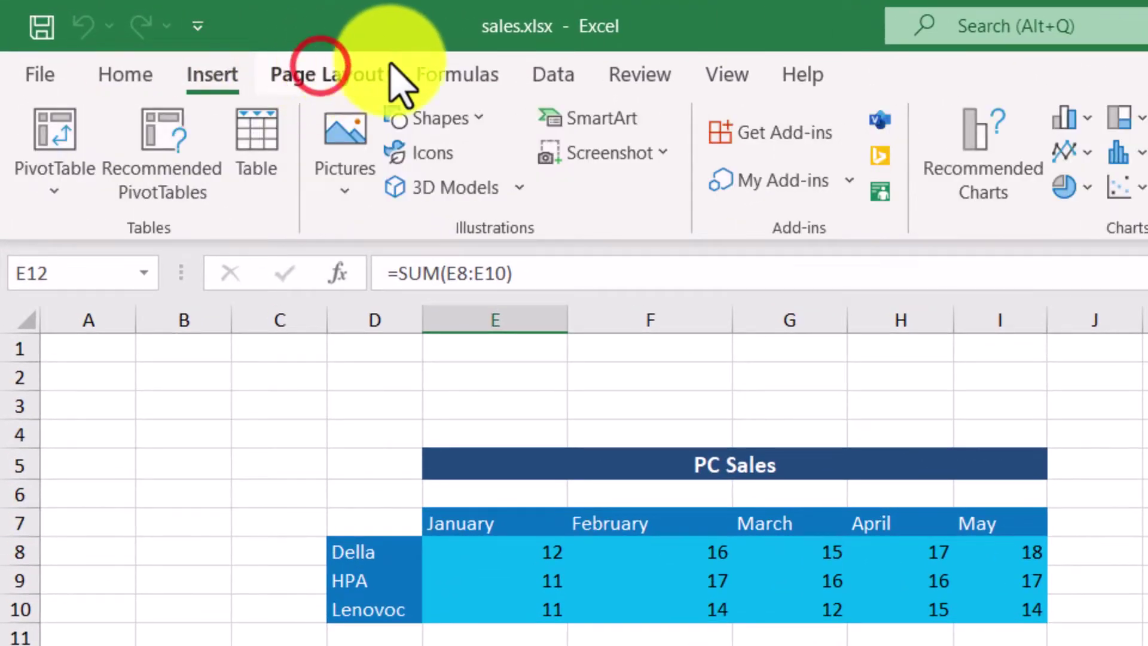
pyautogui.click(126, 75)
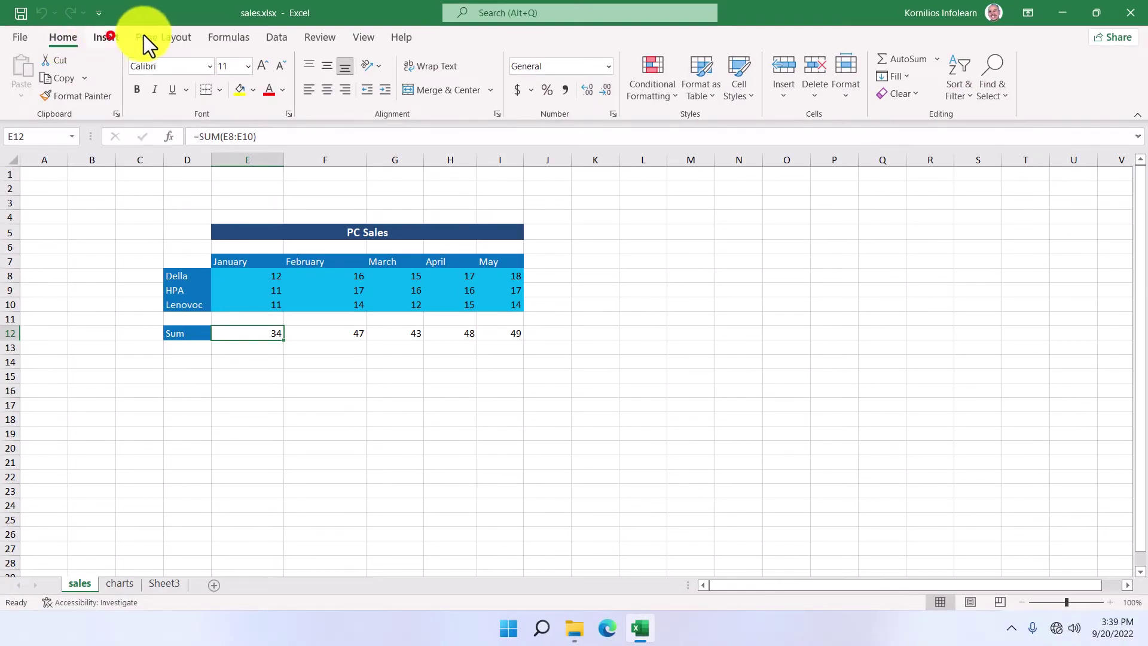
pyautogui.click(106, 37)
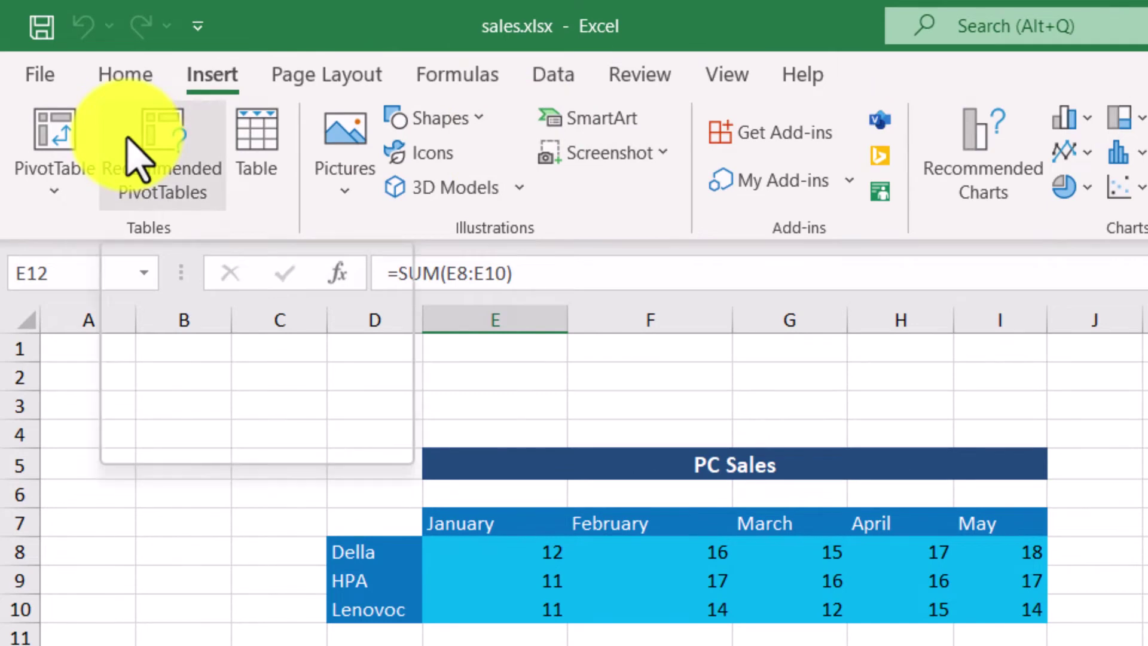
pyautogui.click(41, 78)
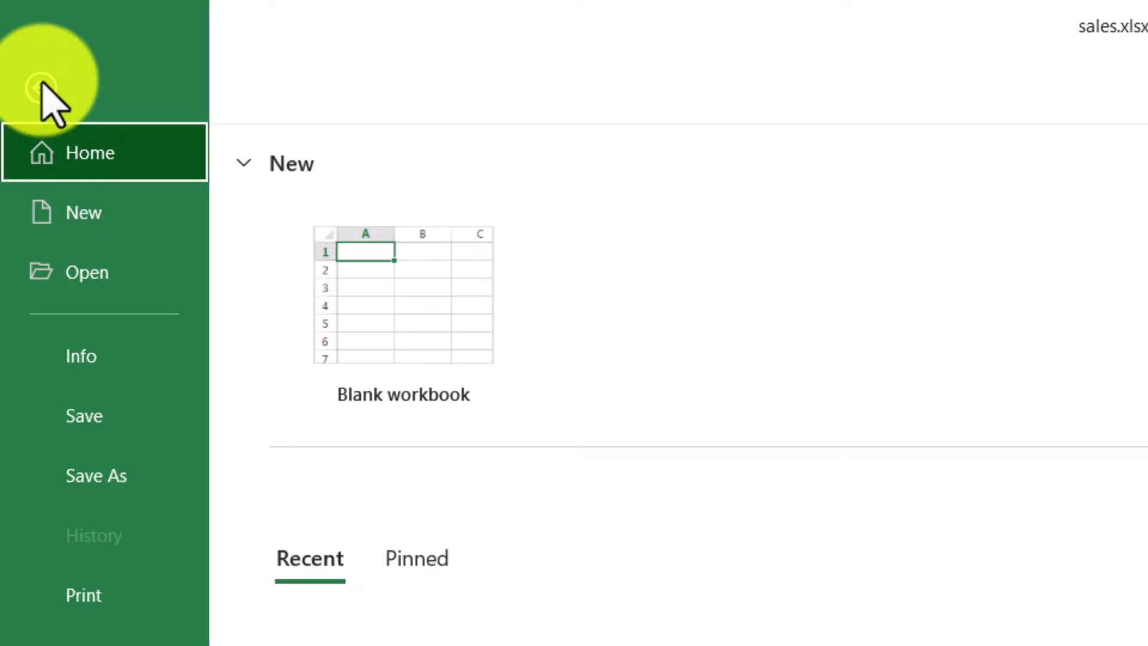
pyautogui.click(42, 84)
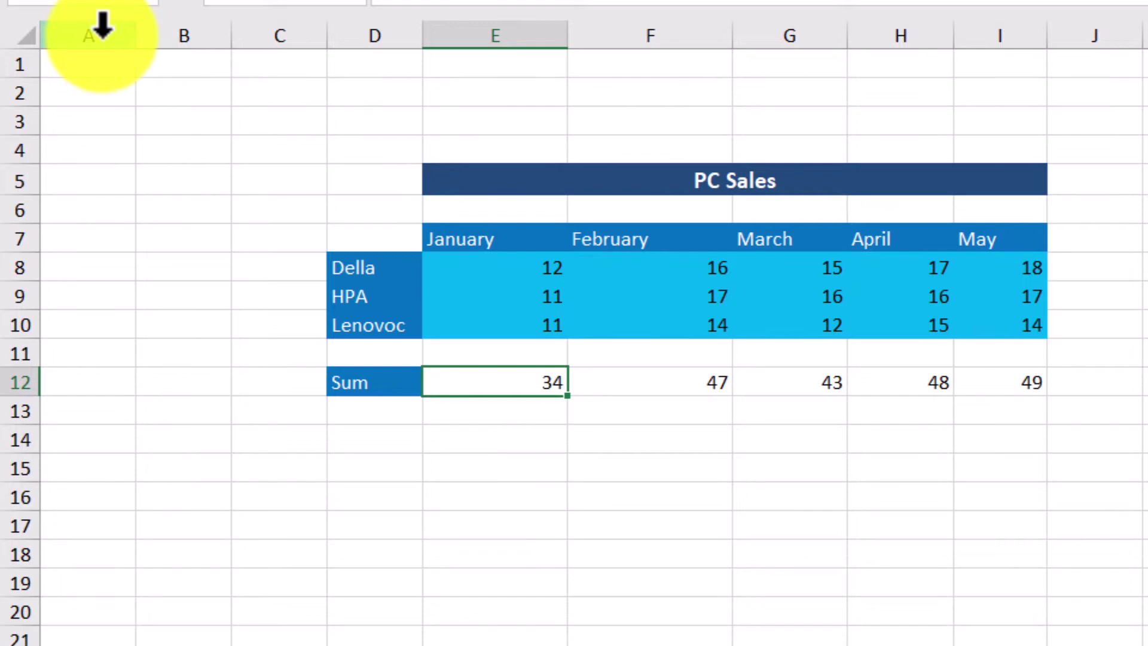
# - Select columns A, B and C, then make D3 and C2 active
pyautogui.click(103, 30)
pyautogui.click(185, 33)
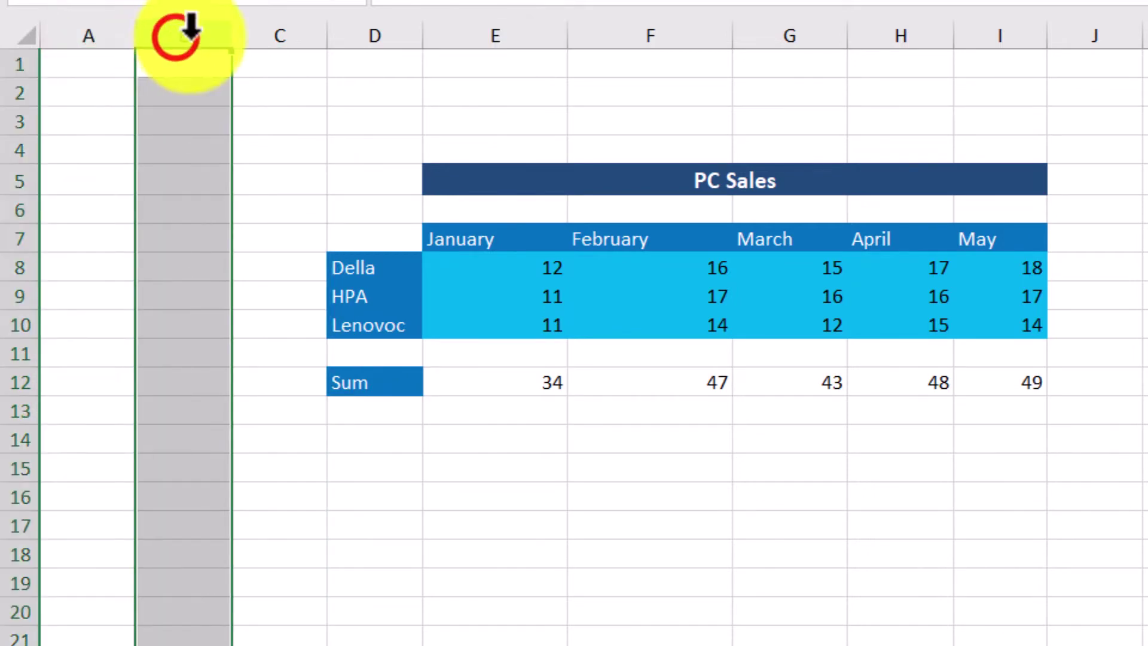
pyautogui.click(281, 36)
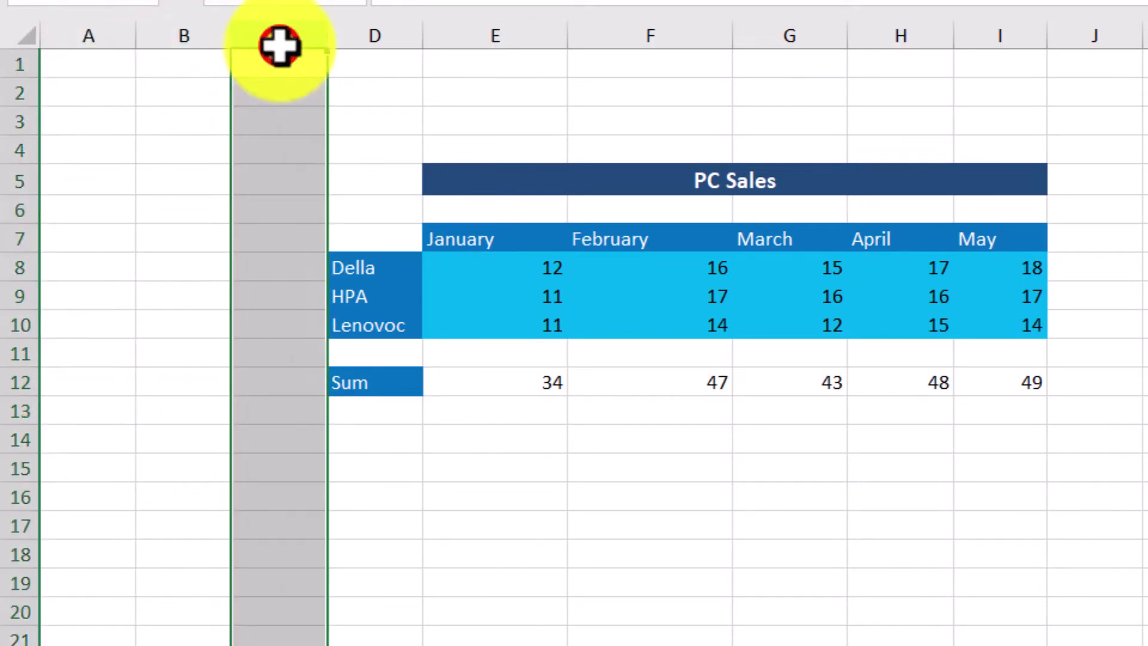
pyautogui.click(382, 112)
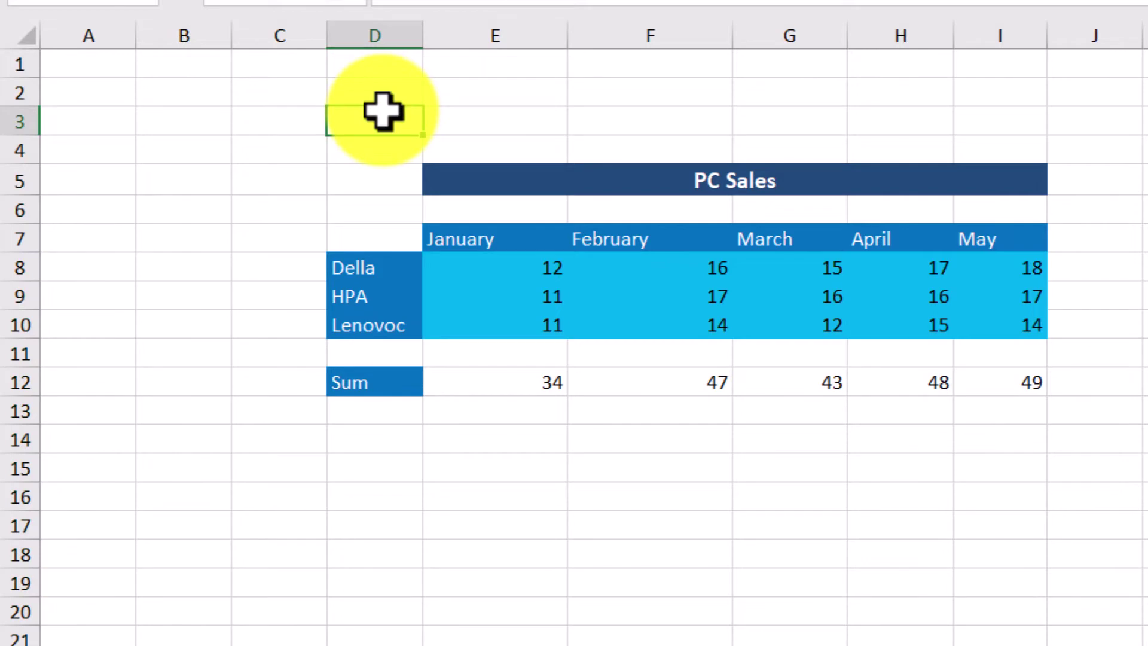
pyautogui.click(243, 90)
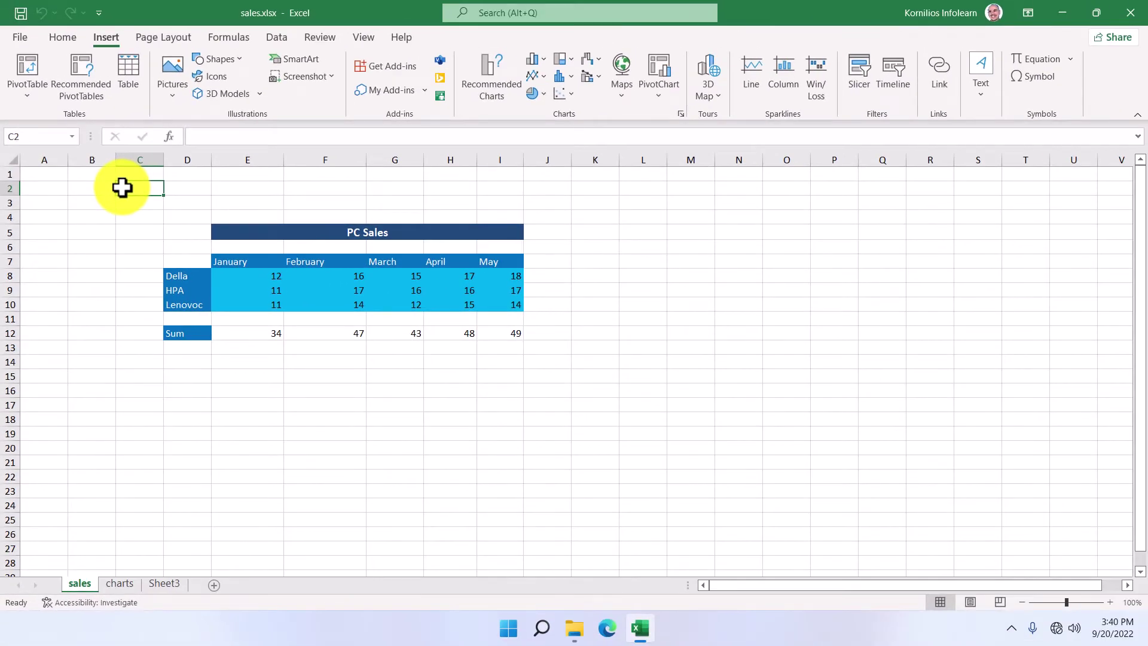
# - Jump to the last used cell I12 and column XFD, then return to the table
pyautogui.hotkey('ctrl', 'End')
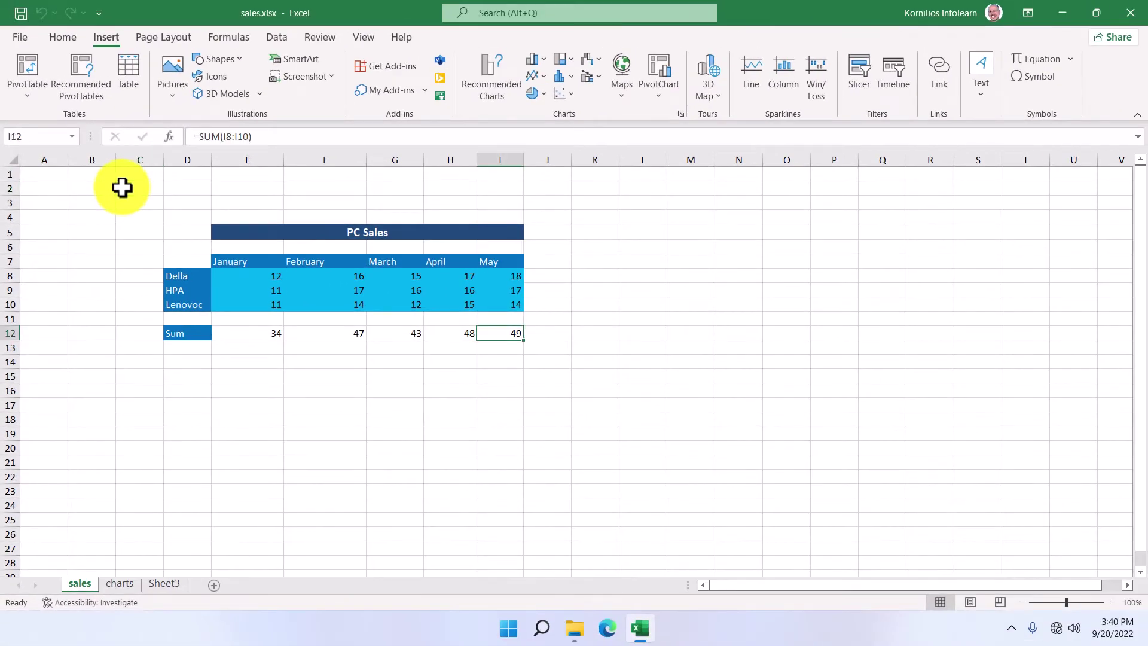
pyautogui.hotkey('ctrl', 'Right')
pyautogui.hotkey('ctrl', 'Up')
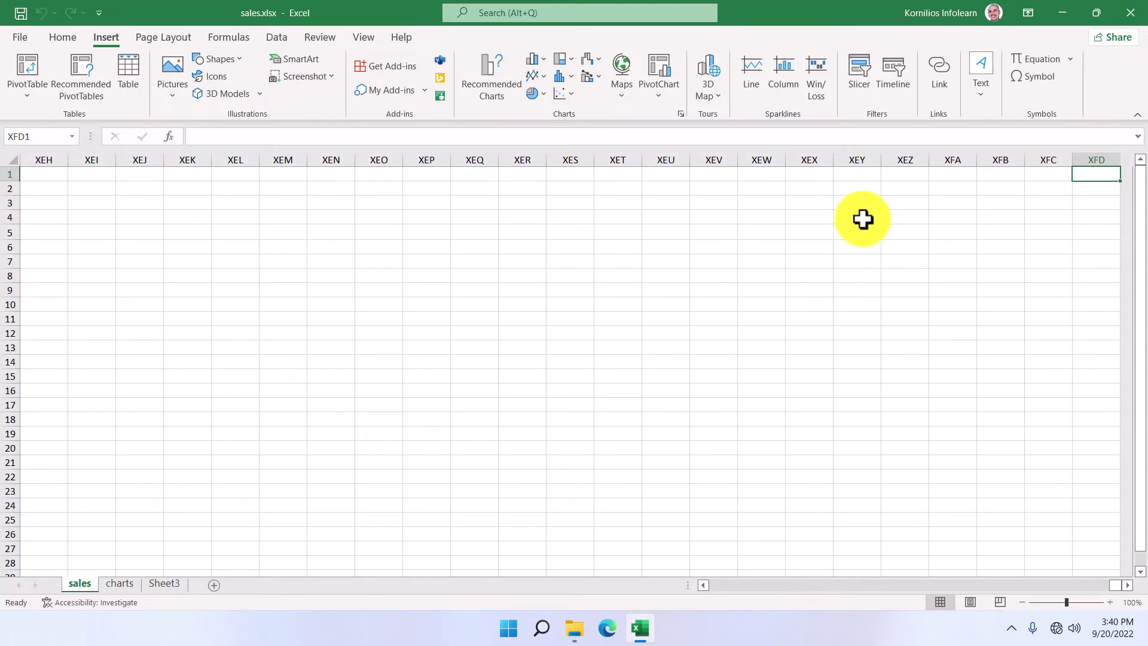
pyautogui.press('F5')
pyautogui.press('Return')
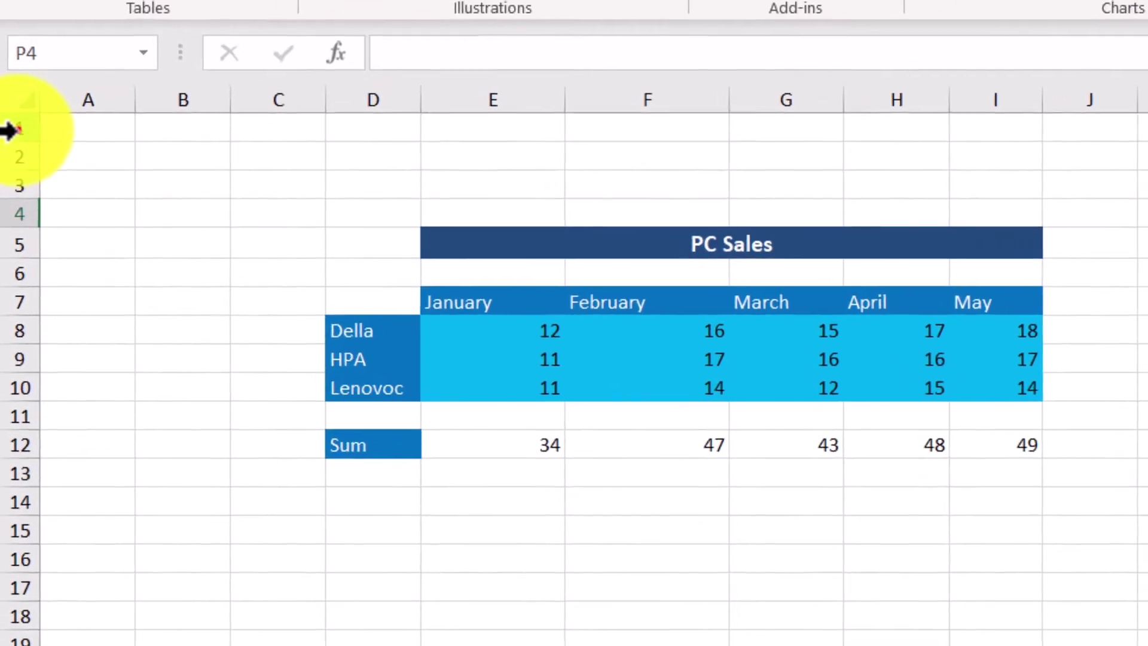
# - Select rows 1–3 and A4, jump to row 1048576, then back to A1
pyautogui.click(8, 130)
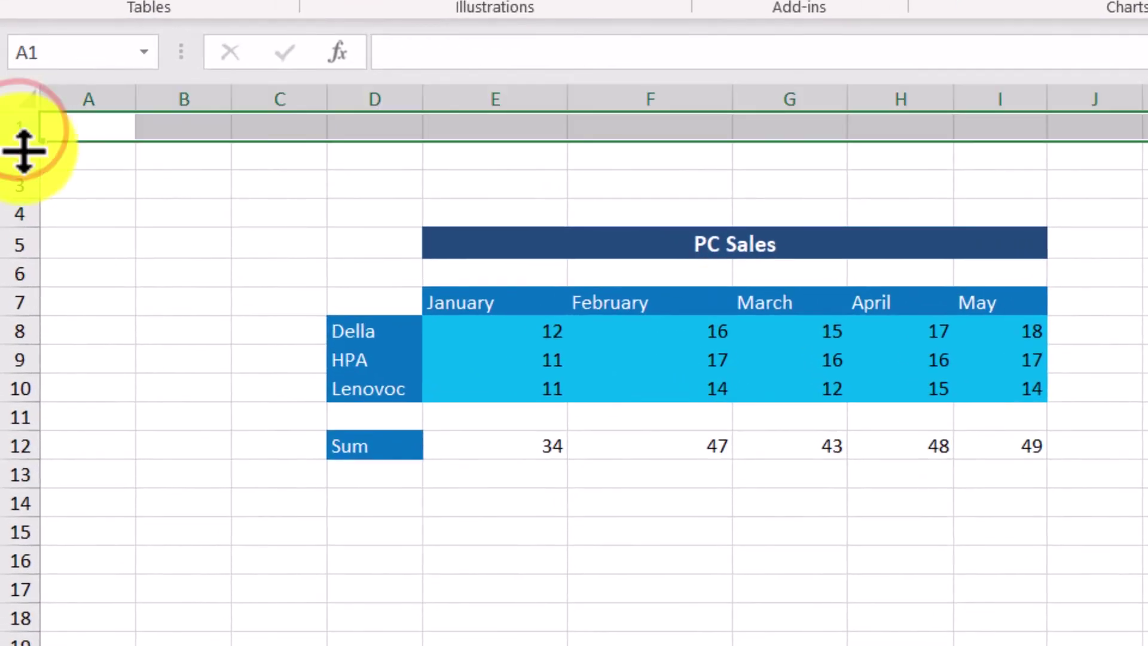
pyautogui.click(21, 151)
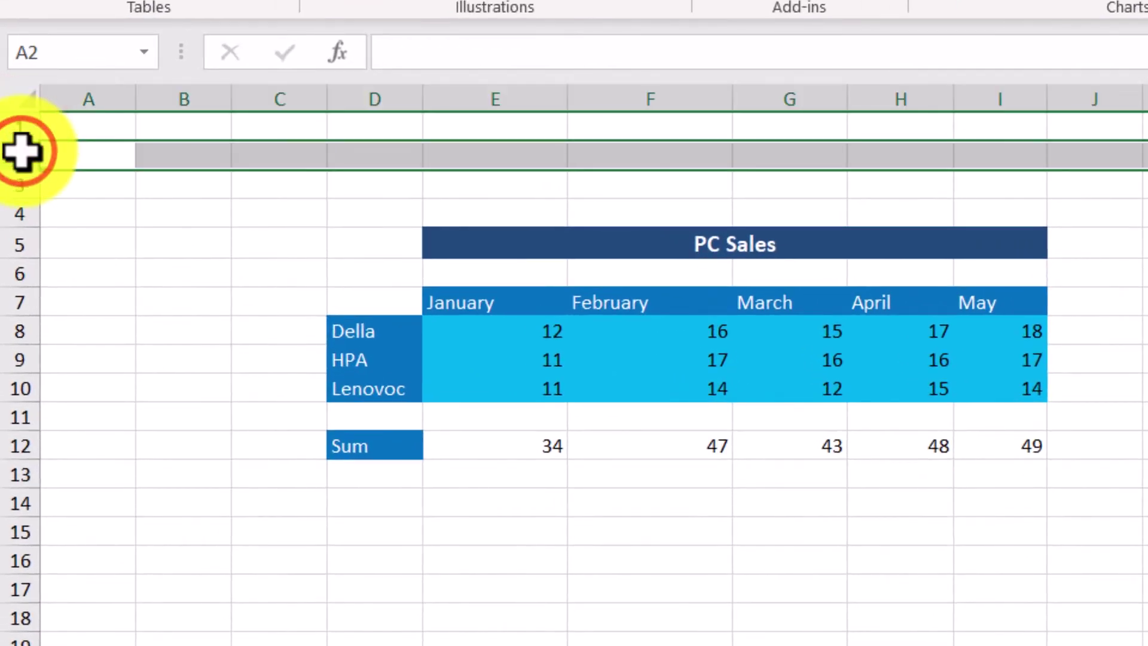
pyautogui.click(22, 189)
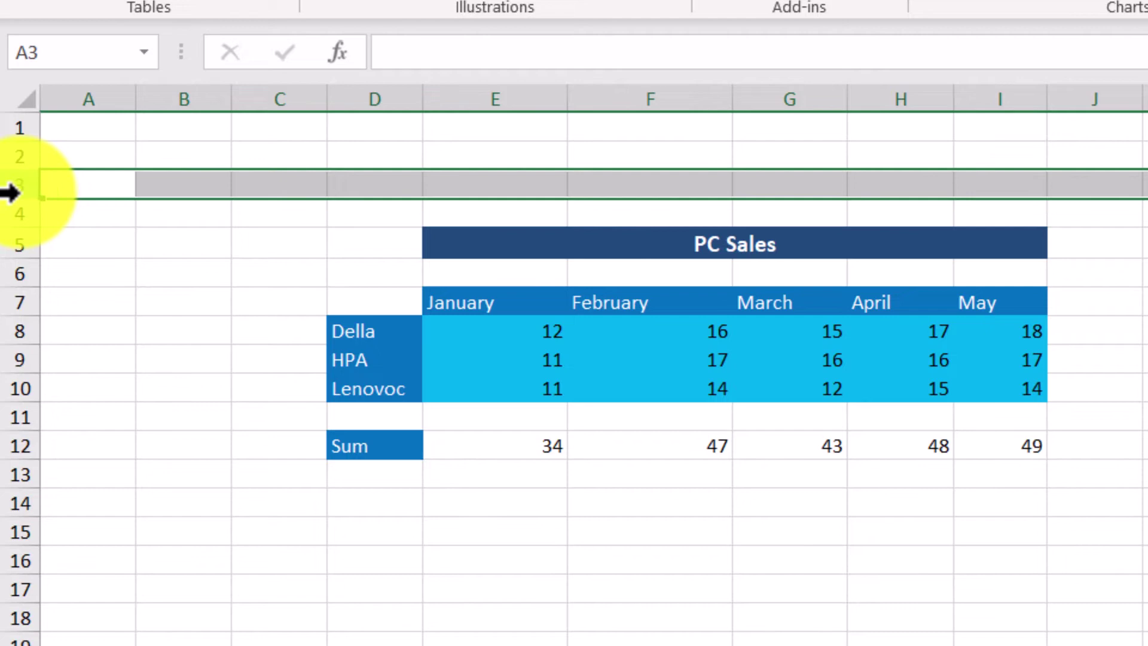
pyautogui.click(81, 220)
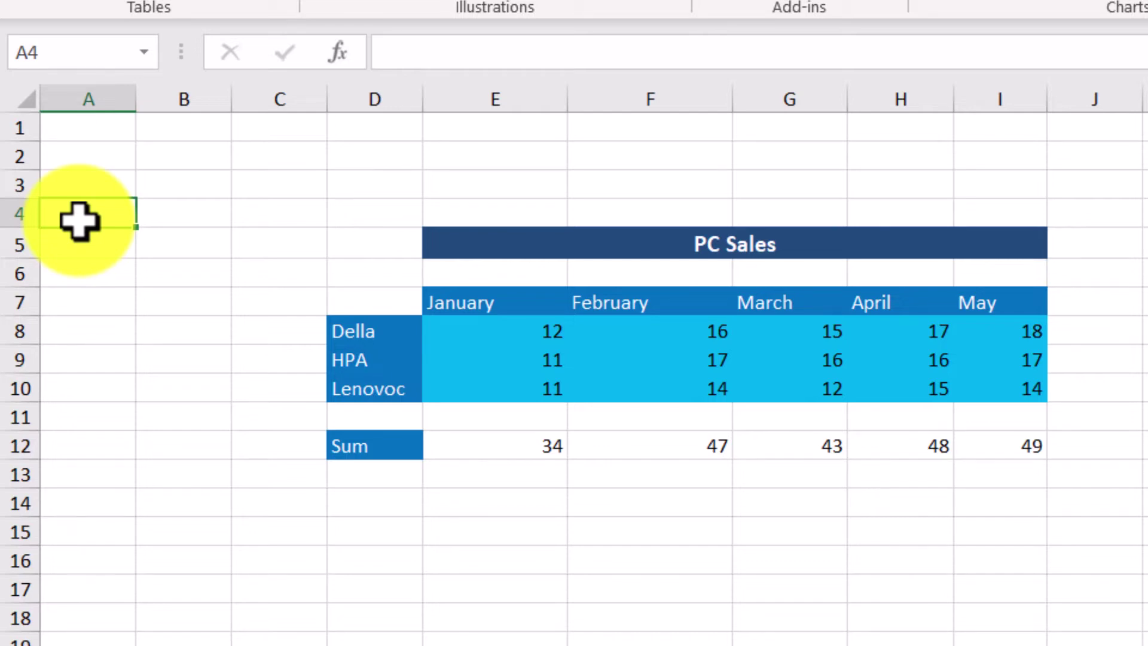
pyautogui.hotkey('ctrl', 'Down')
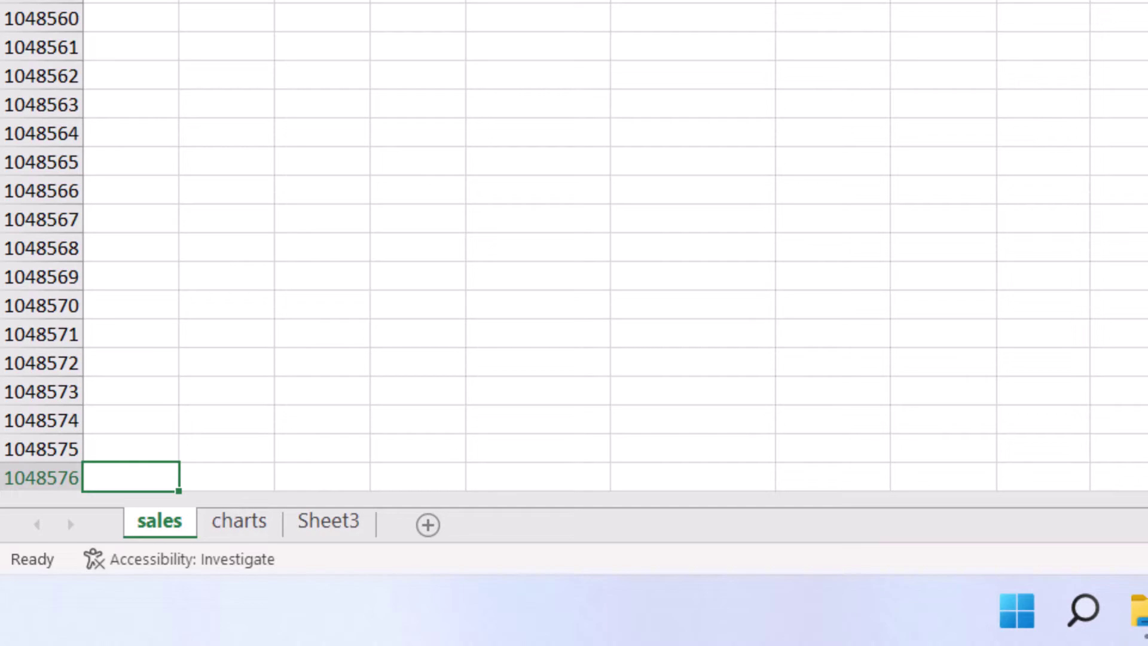
pyautogui.hotkey('ctrl', 'Home')
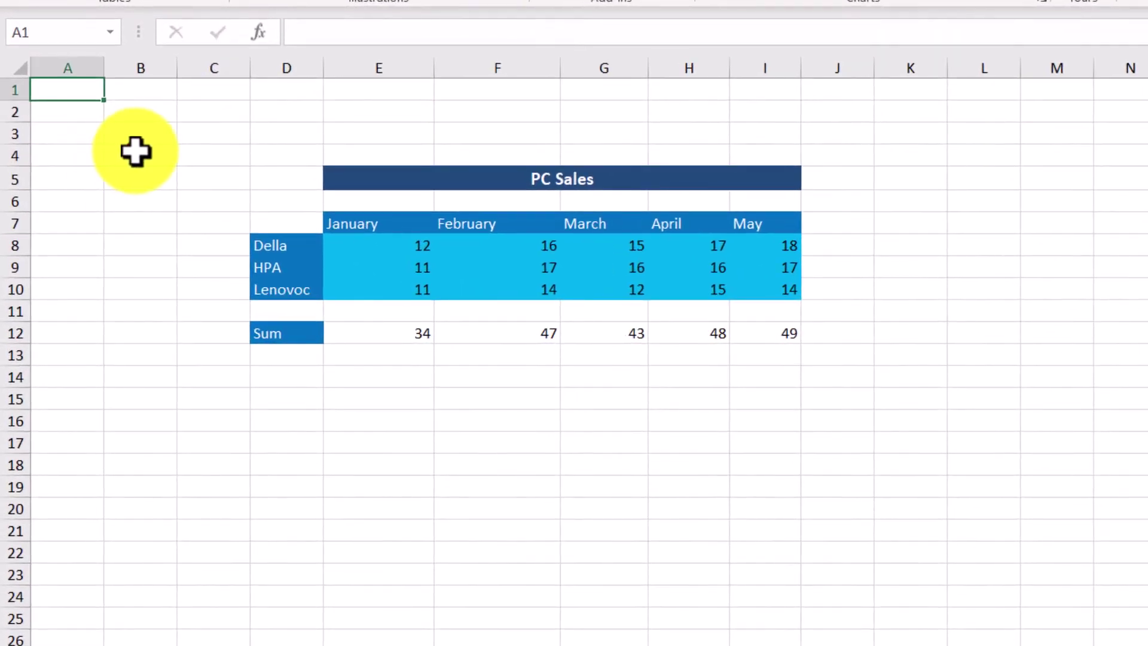
pyautogui.click(134, 151)
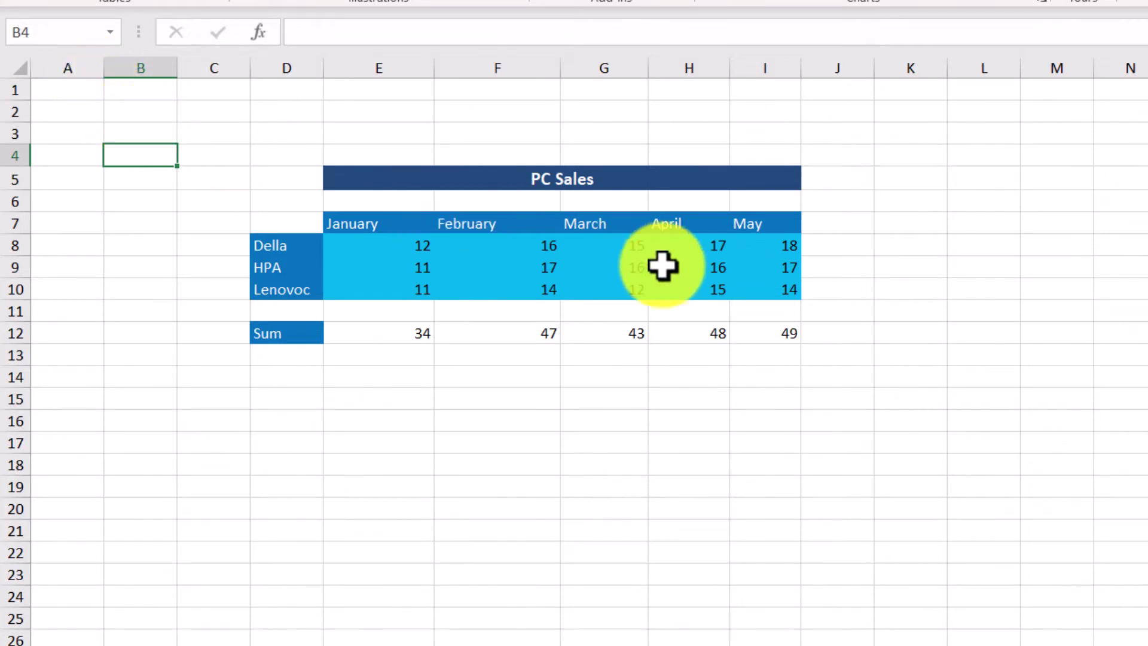
pyautogui.click(839, 443)
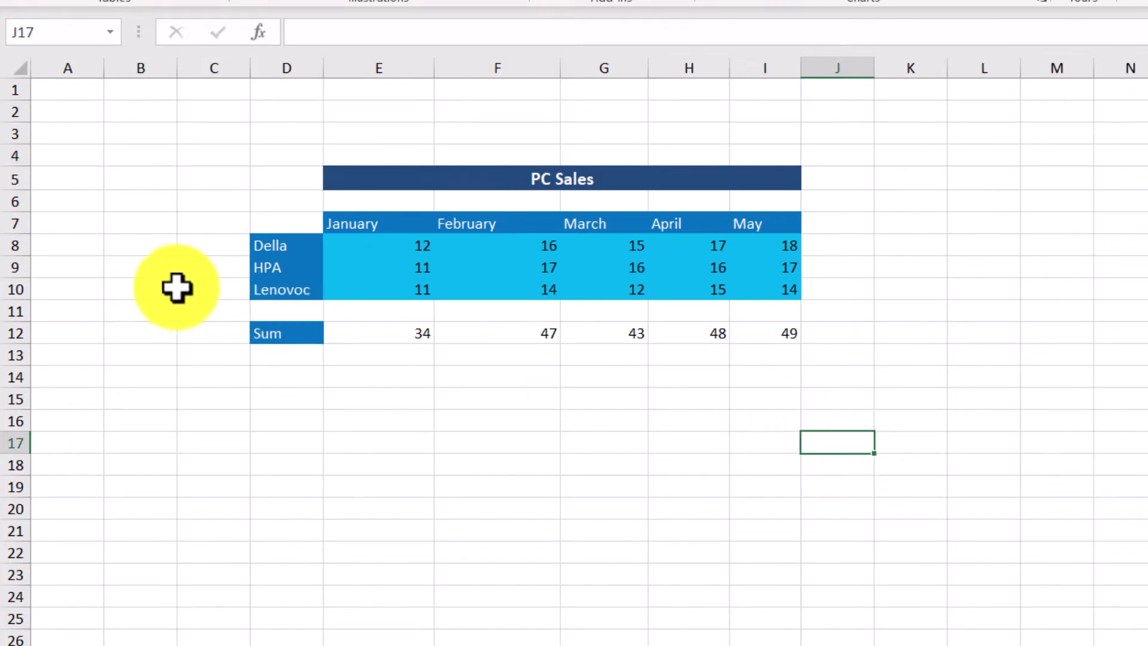
pyautogui.click(148, 261)
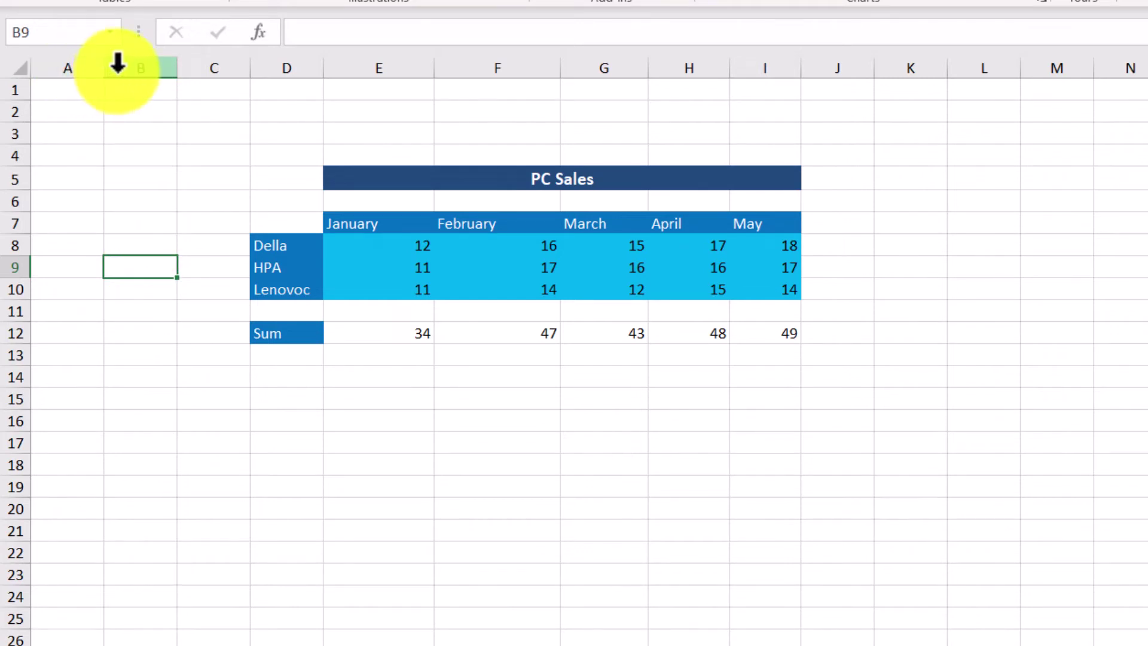
# - Select column B, then column G, then columns G through I
pyautogui.click(118, 66)
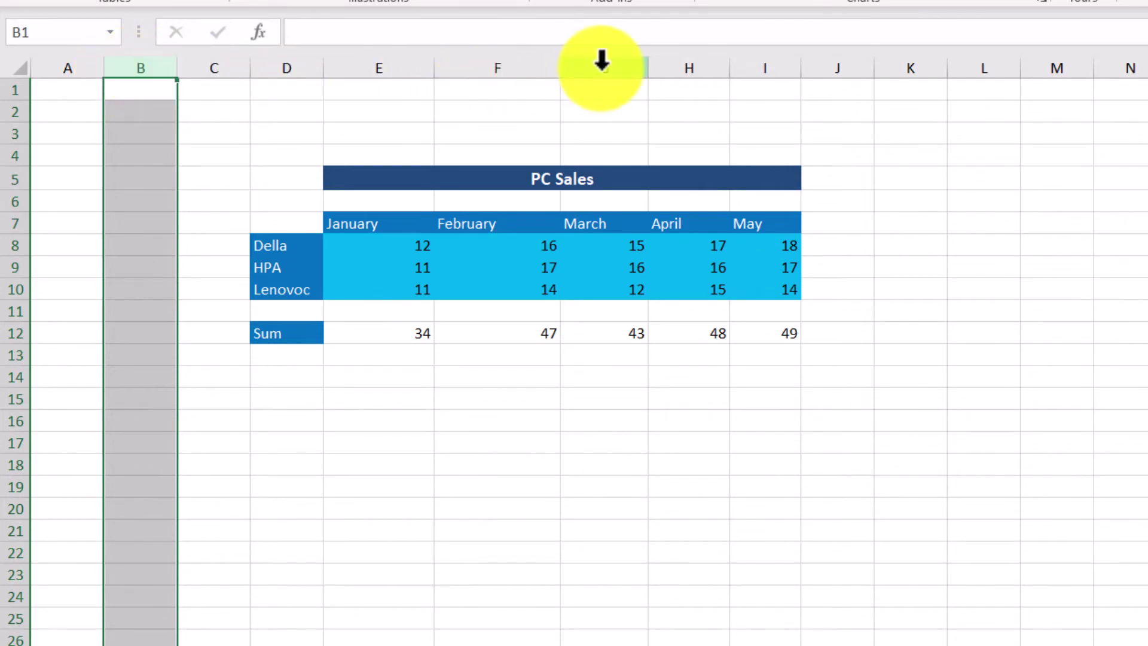
pyautogui.click(600, 65)
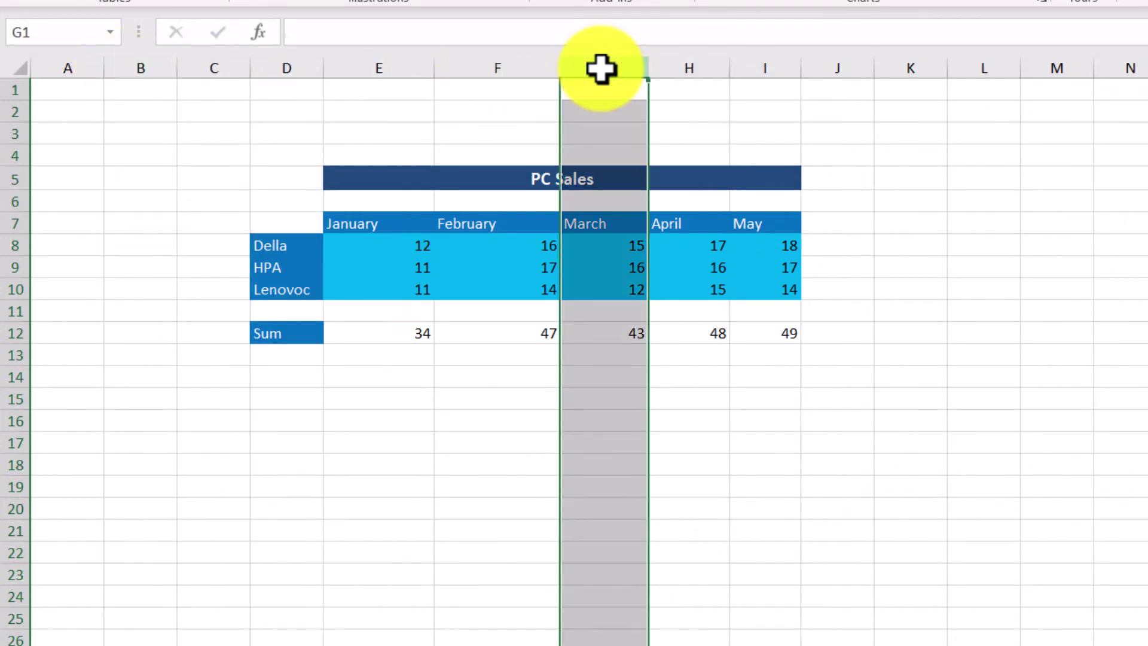
pyautogui.moveTo(601, 69); pyautogui.dragTo(845, 80)
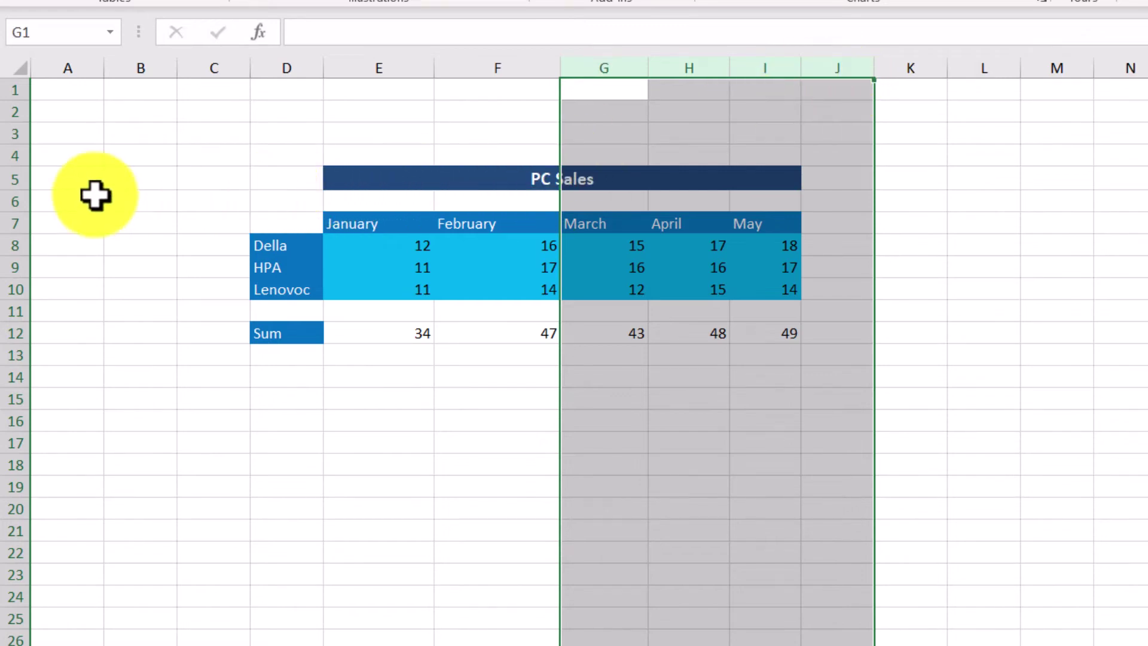
# - Select row 5, then extend the selection to rows 3 through 5
pyautogui.click(13, 179)
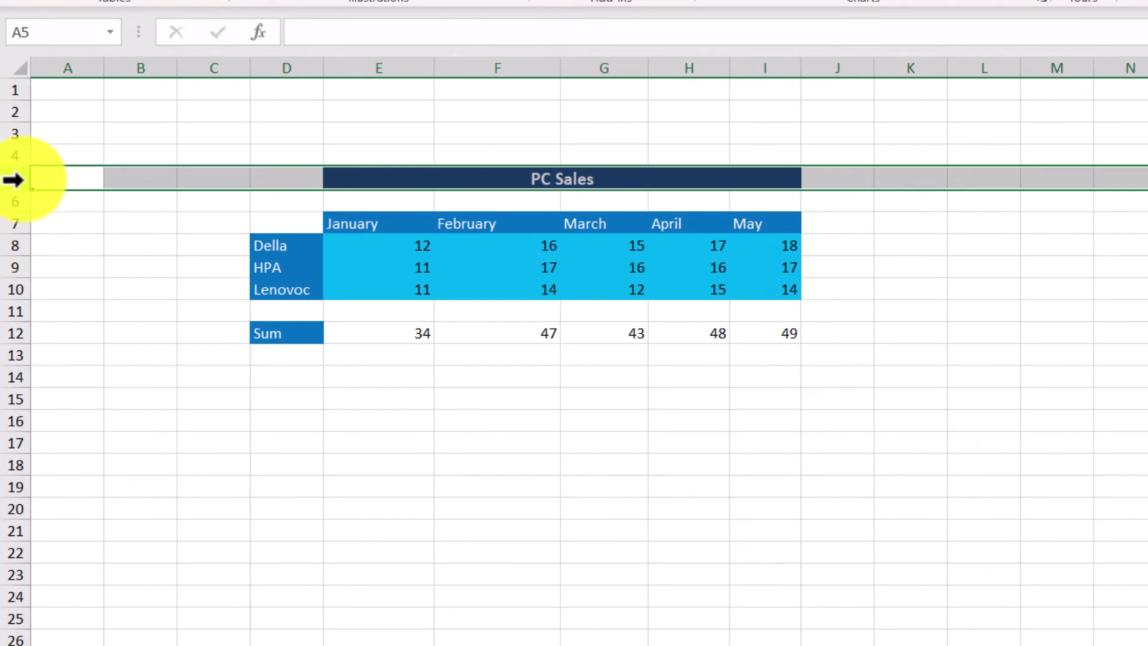
pyautogui.moveTo(13, 180); pyautogui.dragTo(18, 133)
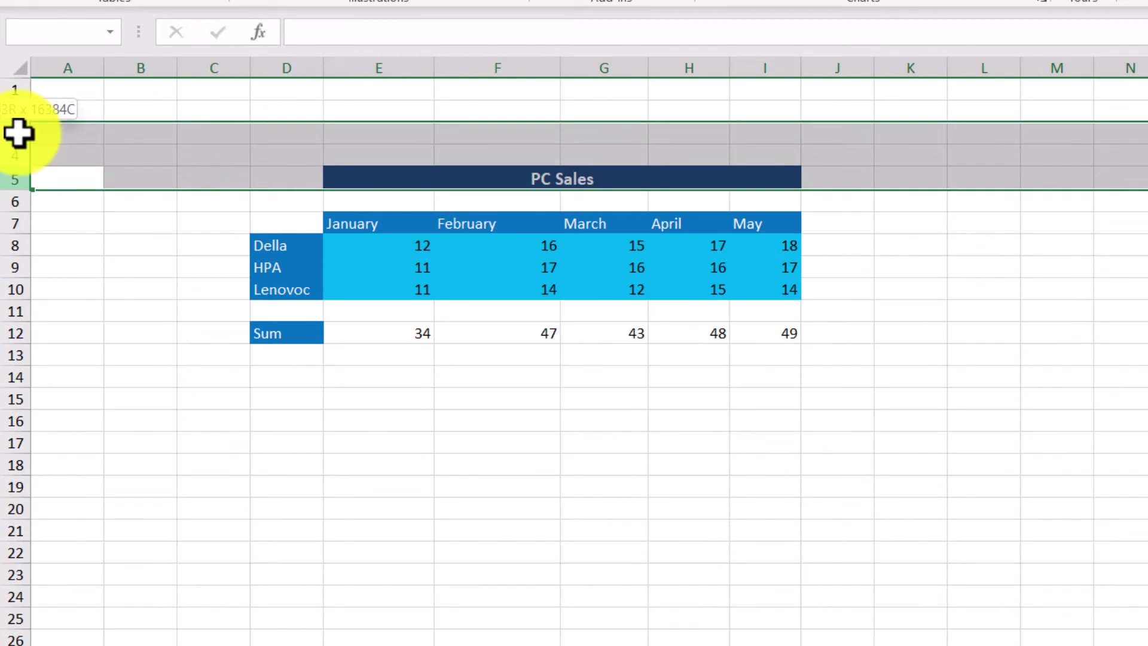
pyautogui.moveTo(18, 133); pyautogui.dragTo(18, 133)
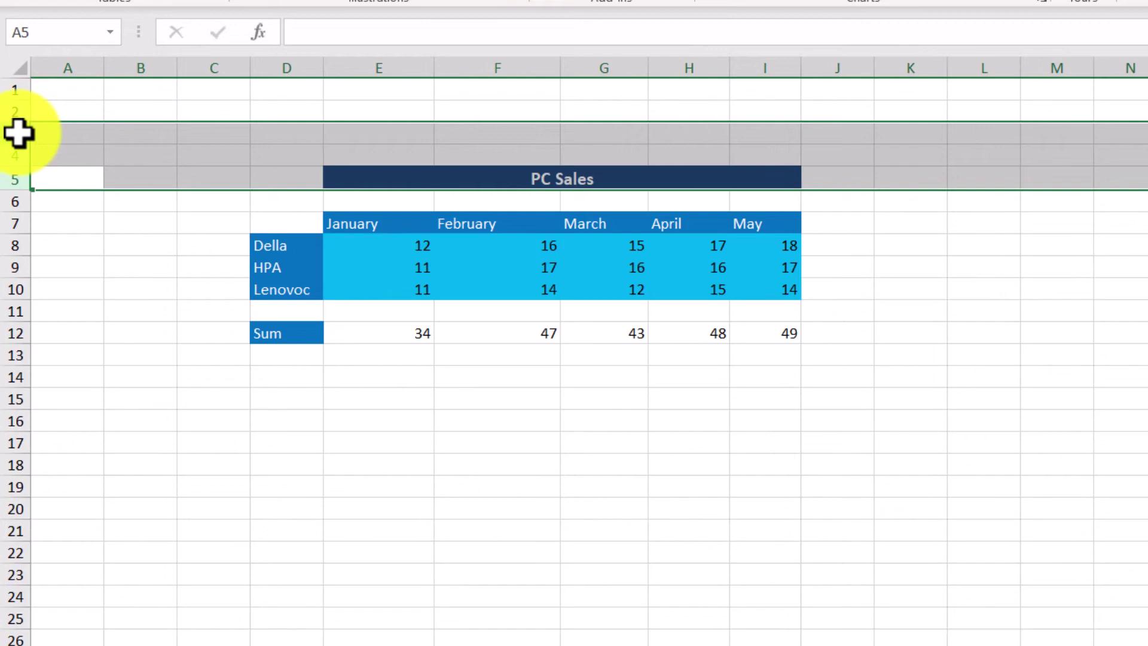
# - Resize column B and make row 3 about 32.40 points tall
pyautogui.click(121, 112)
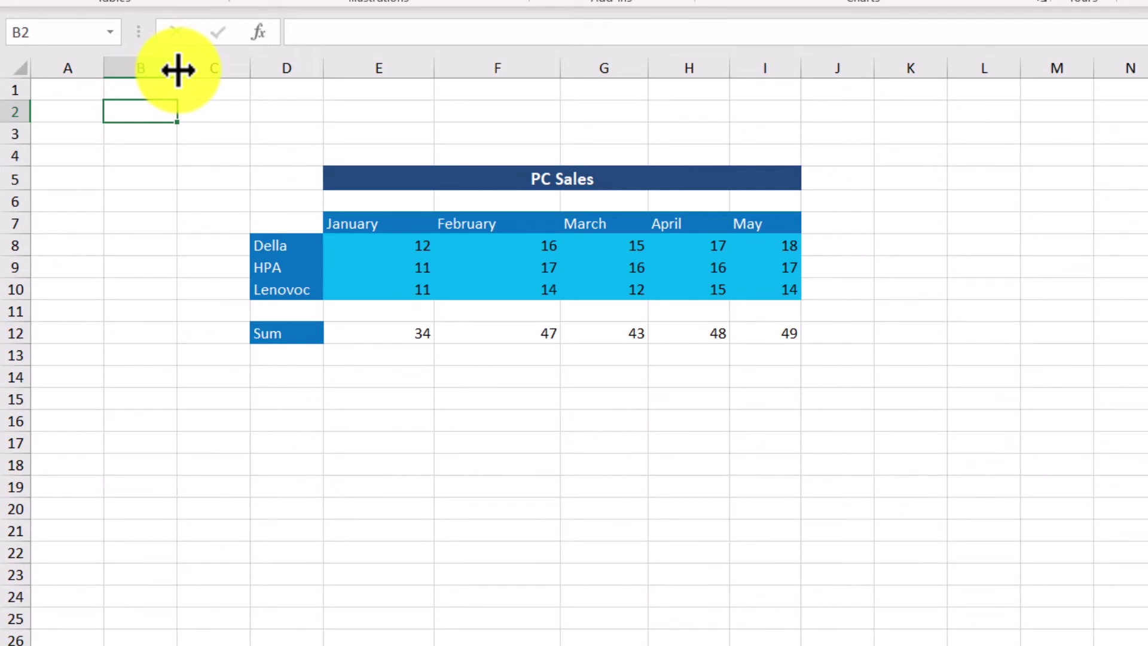
pyautogui.moveTo(177, 70)
pyautogui.mouseDown()
pyautogui.moveTo(257, 72)
pyautogui.moveTo(133, 82)
pyautogui.moveTo(159, 83)
pyautogui.mouseUp()
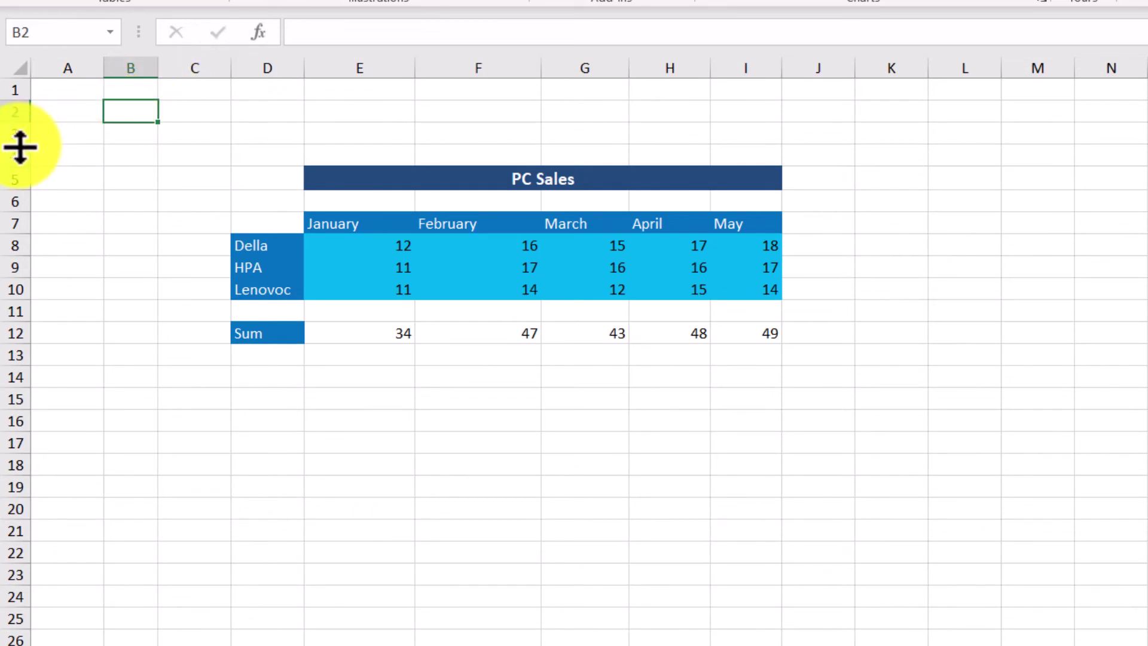
pyautogui.moveTo(20, 147)
pyautogui.mouseDown()
pyautogui.moveTo(29, 182)
pyautogui.moveTo(28, 166)
pyautogui.mouseUp()
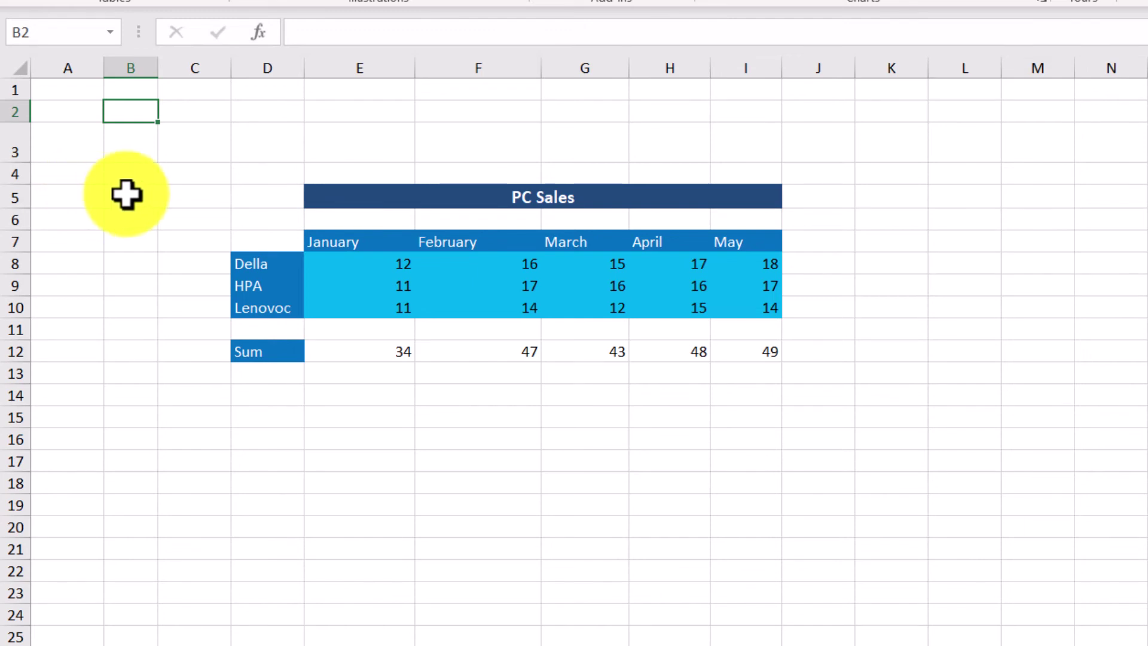
# - Select E12 to display the January Sum formula =SUM(E8:E10)
pyautogui.click(356, 353)
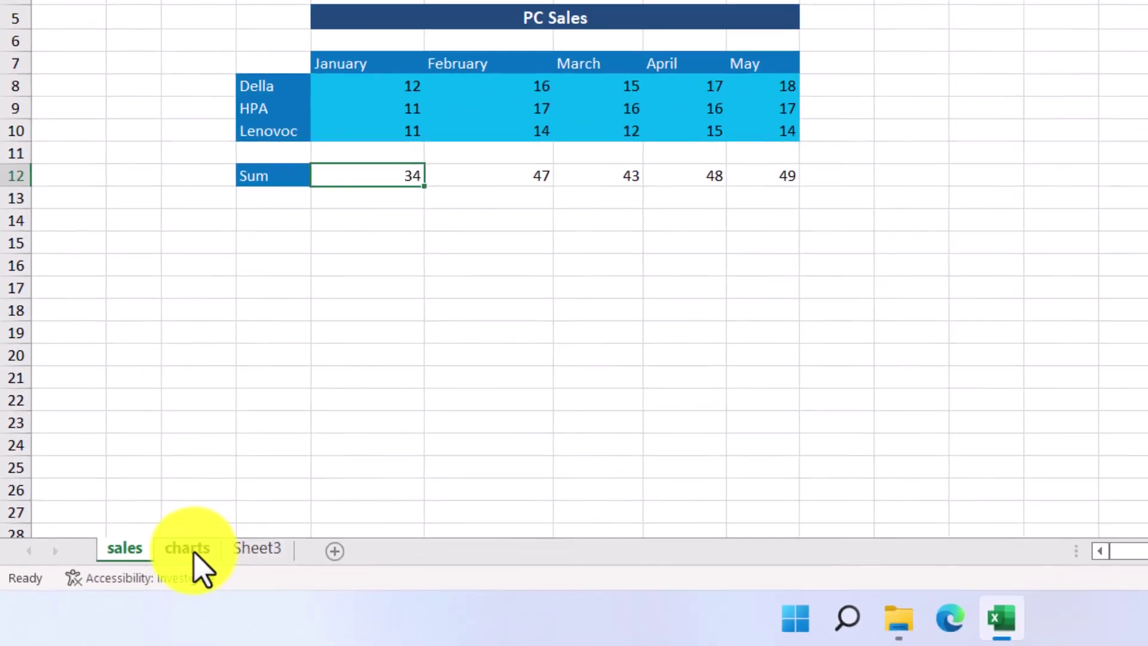
# - Check the charts sheet, then show the May Sum formula =SUM(I8:I10) in I12
pyautogui.click(191, 549)
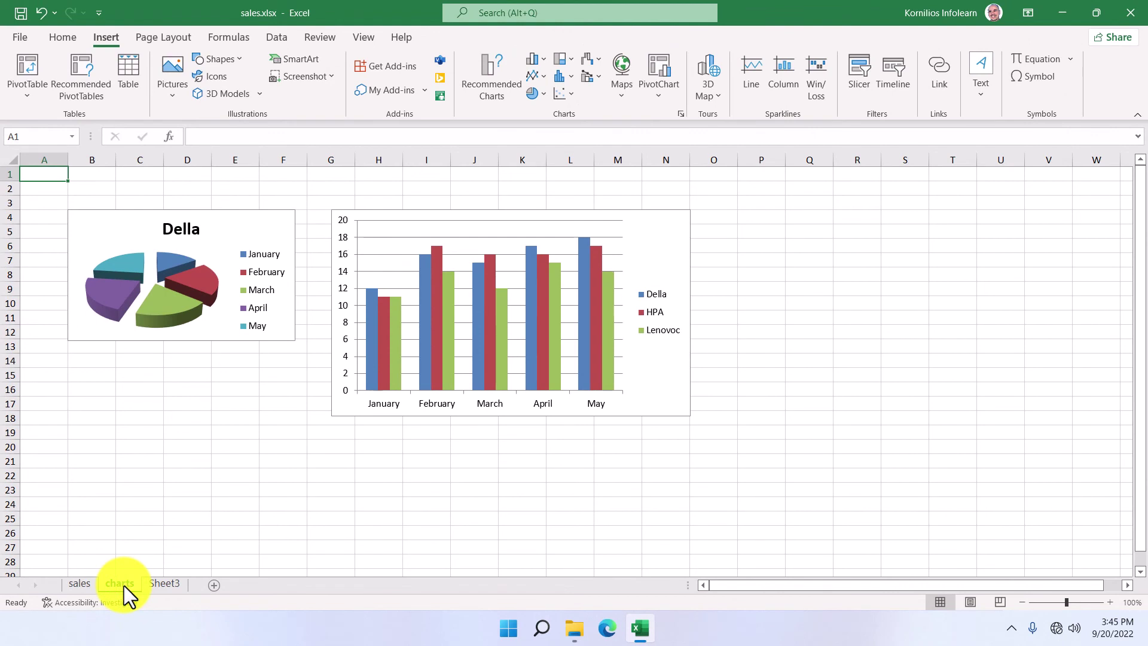
pyautogui.click(84, 587)
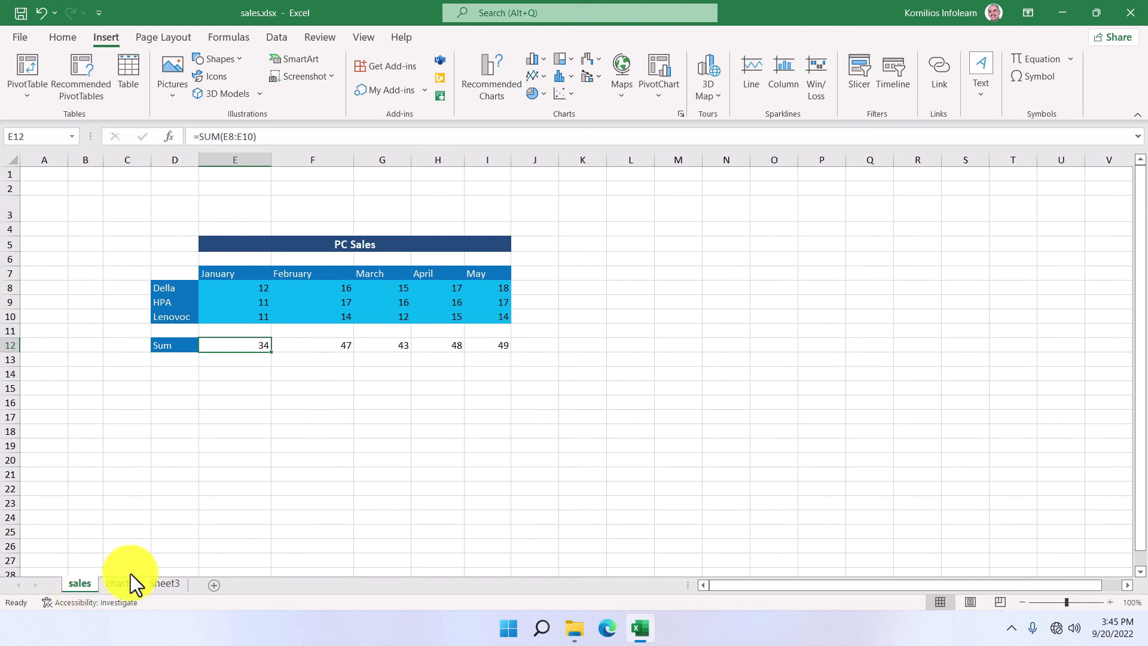
pyautogui.click(502, 346)
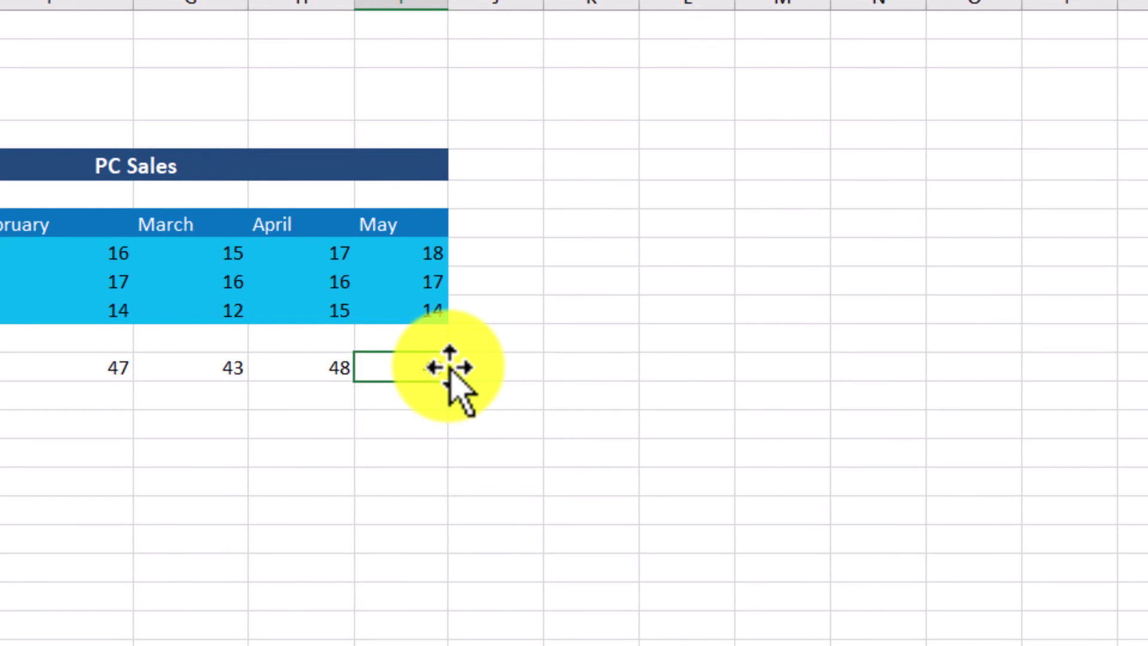
# - Move the May total 49 from I12 to a column J cell below the table
pyautogui.moveTo(450, 368); pyautogui.dragTo(490, 495)
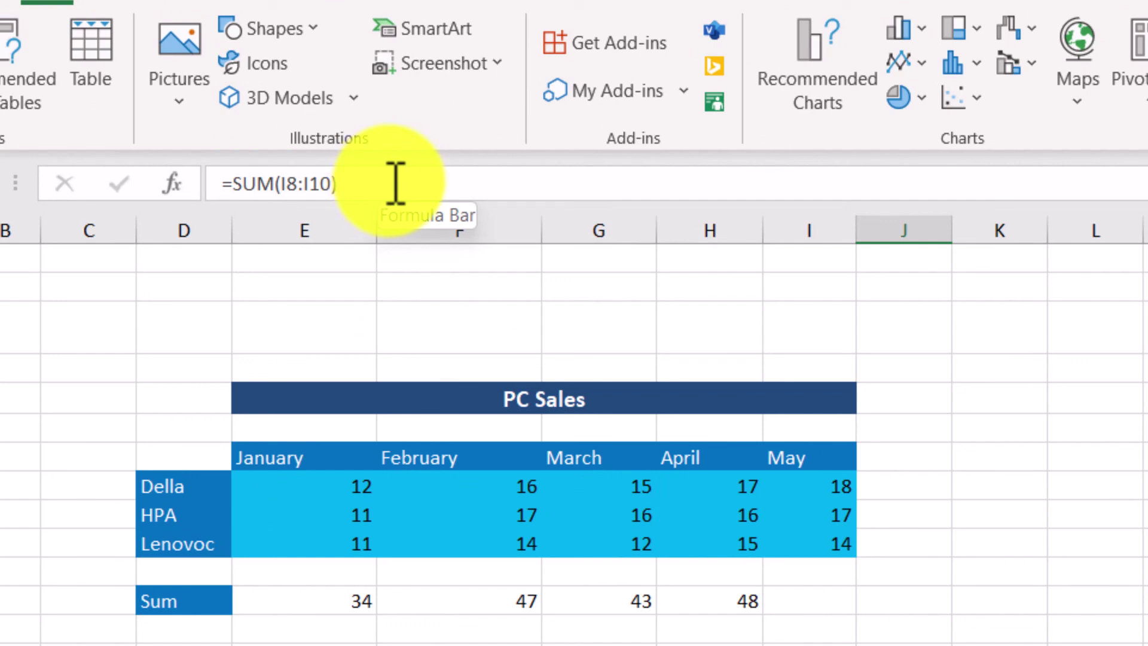
# - Edit the moved total's formula to show it still references I8:I10
pyautogui.click(396, 183)
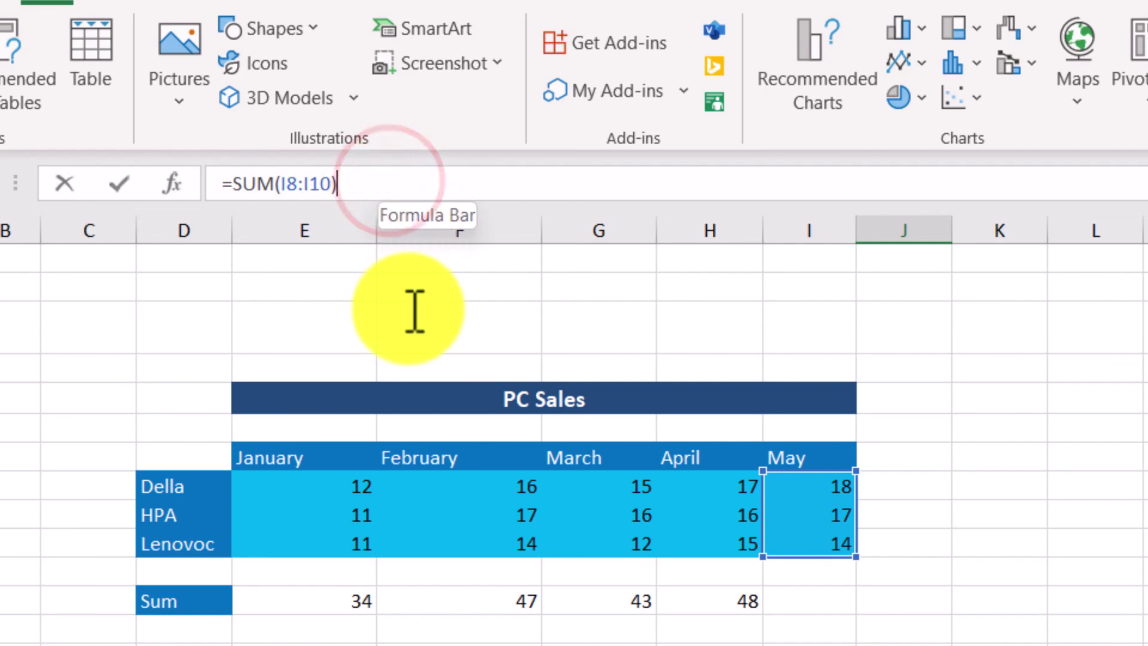